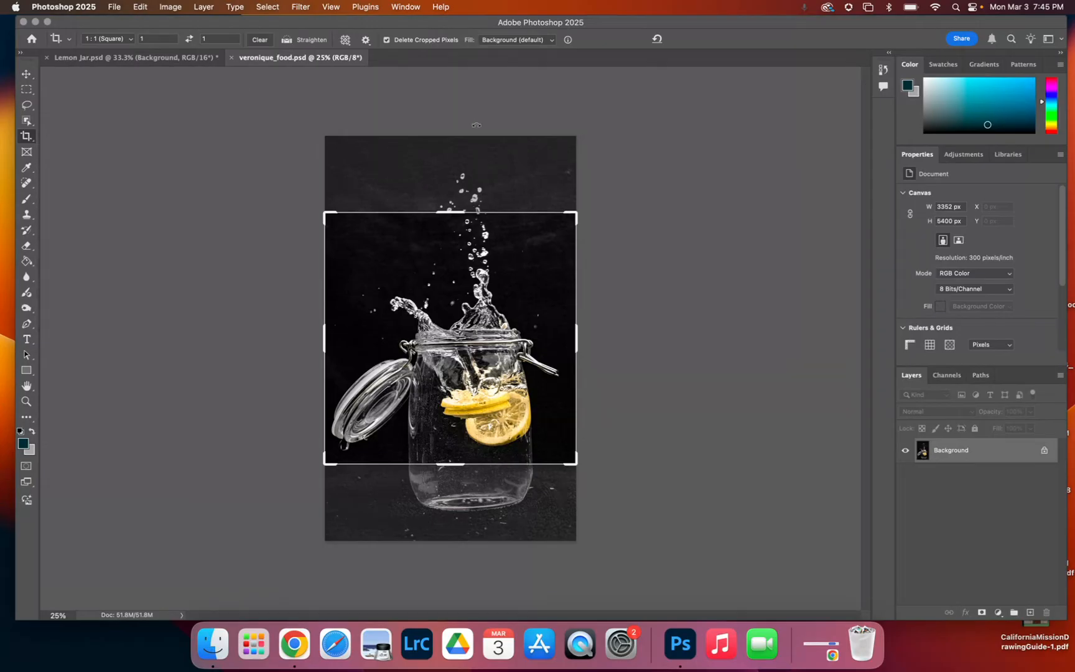
# - Try cropping the photo at its original ratio with a slight rotation and a frame extending past the image, and undo the crop
pyautogui.moveTo(448, 211); pyautogui.dragTo(455, 178)
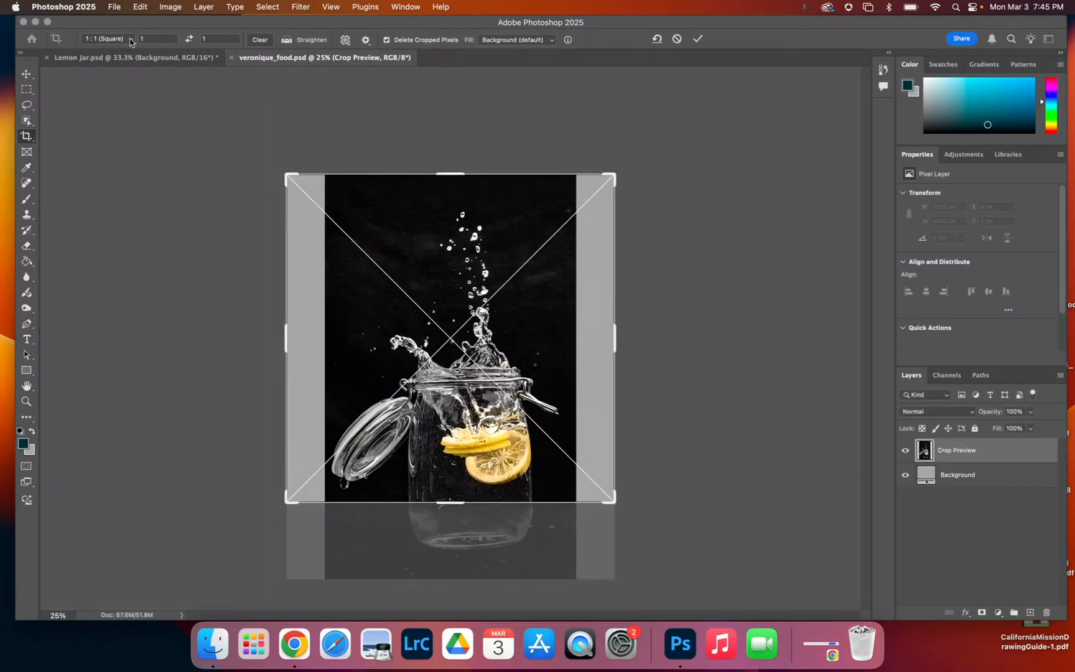
pyautogui.click(129, 40)
pyautogui.click(129, 28)
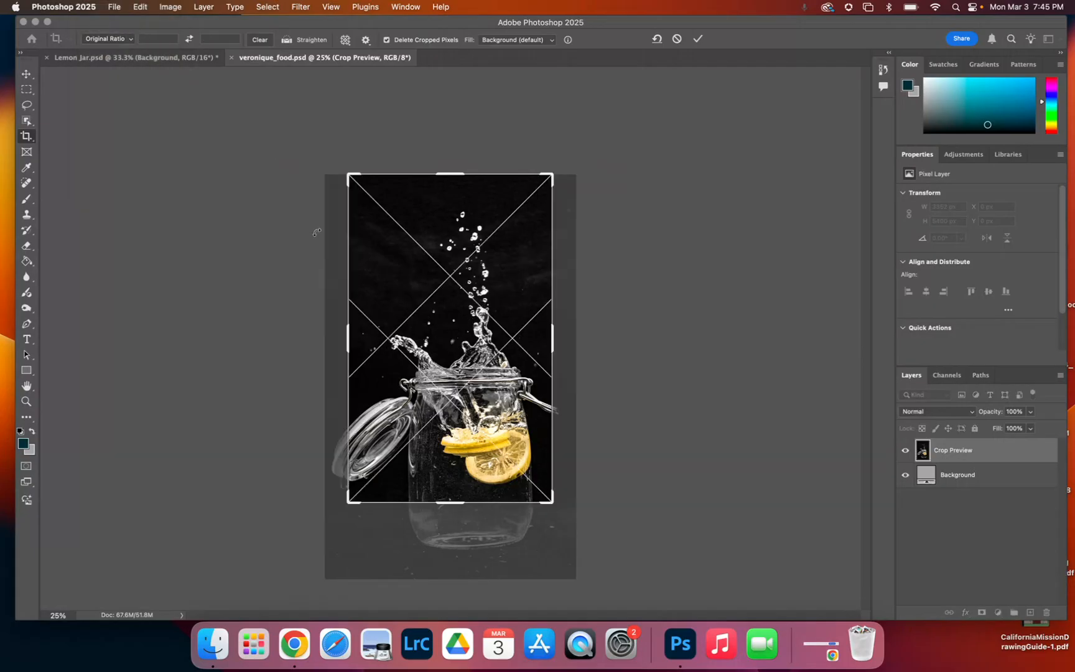
pyautogui.moveTo(552, 343); pyautogui.dragTo(610, 347)
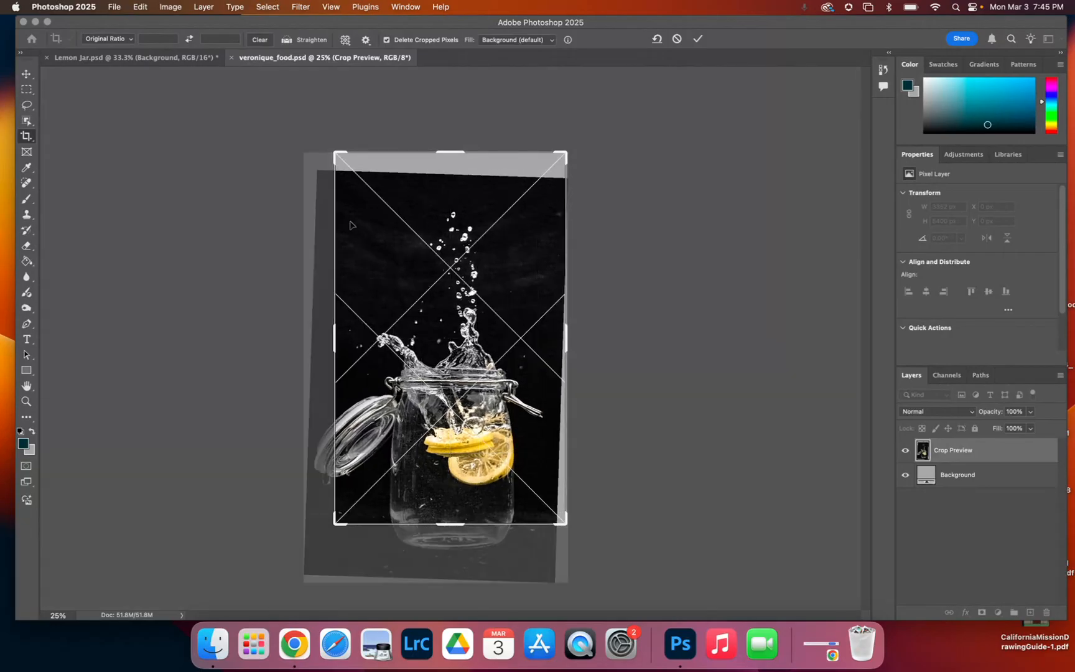
pyautogui.moveTo(420, 384); pyautogui.dragTo(422, 327)
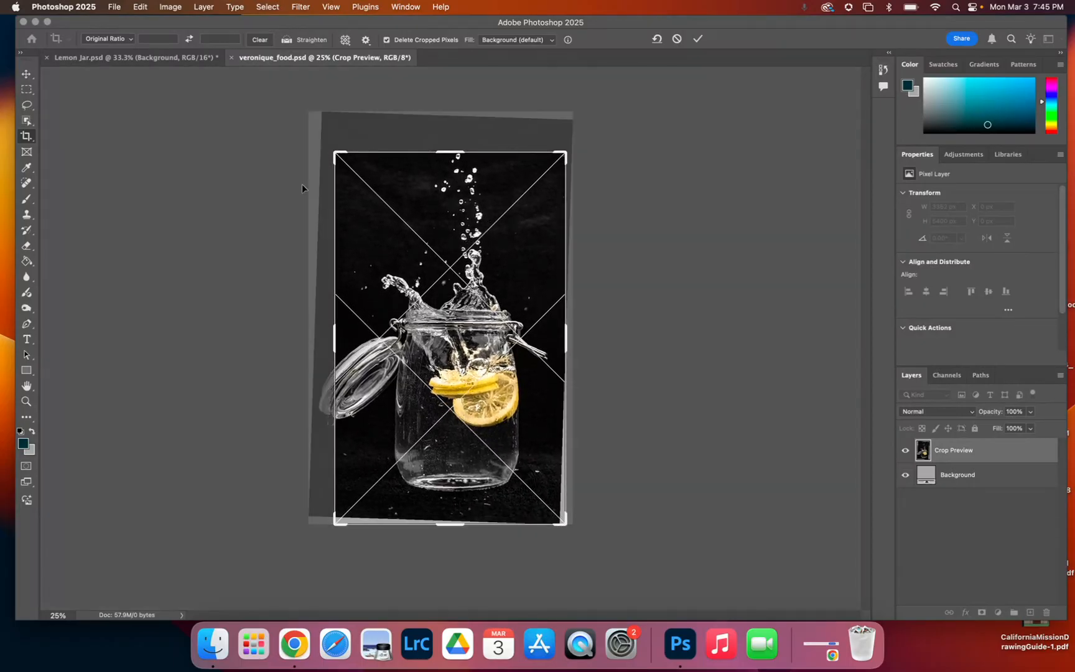
pyautogui.moveTo(336, 149); pyautogui.dragTo(317, 127)
pyautogui.press('Return')
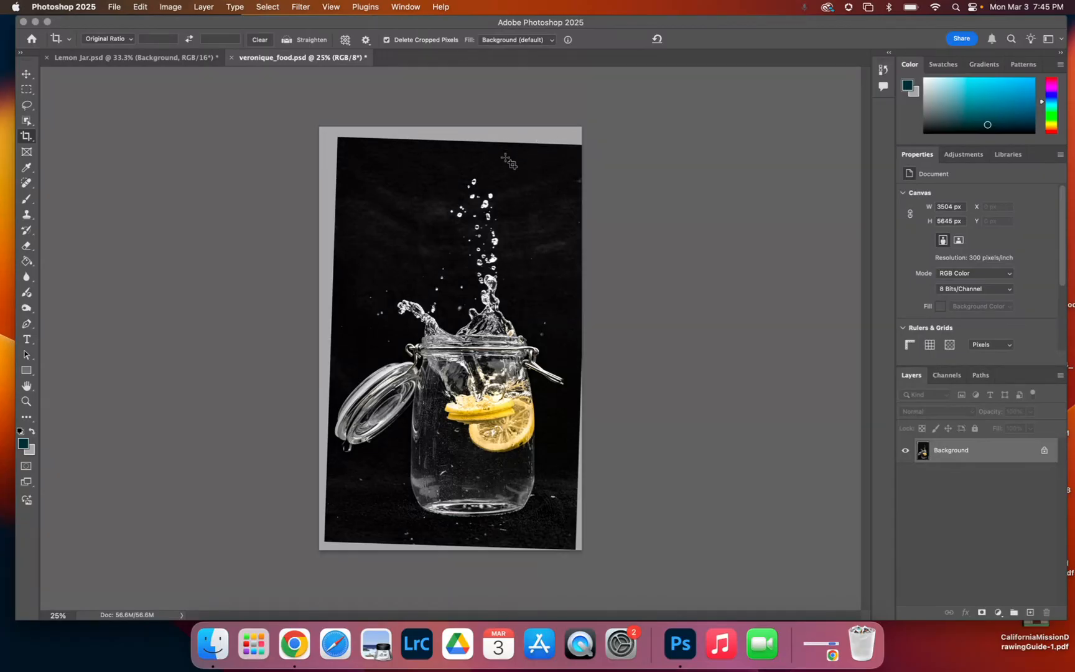
pyautogui.press('Return')
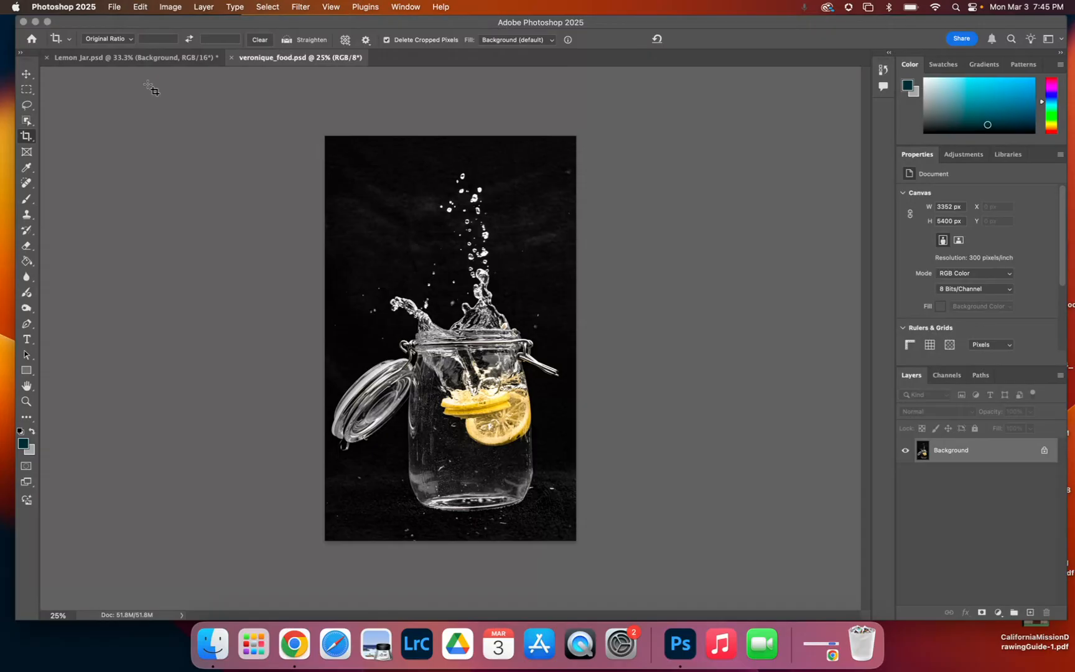
# - In Canvas Size, change the units to inches, set the new width to 12 inches and anchor the image at the middle right
pyautogui.click(175, 10)
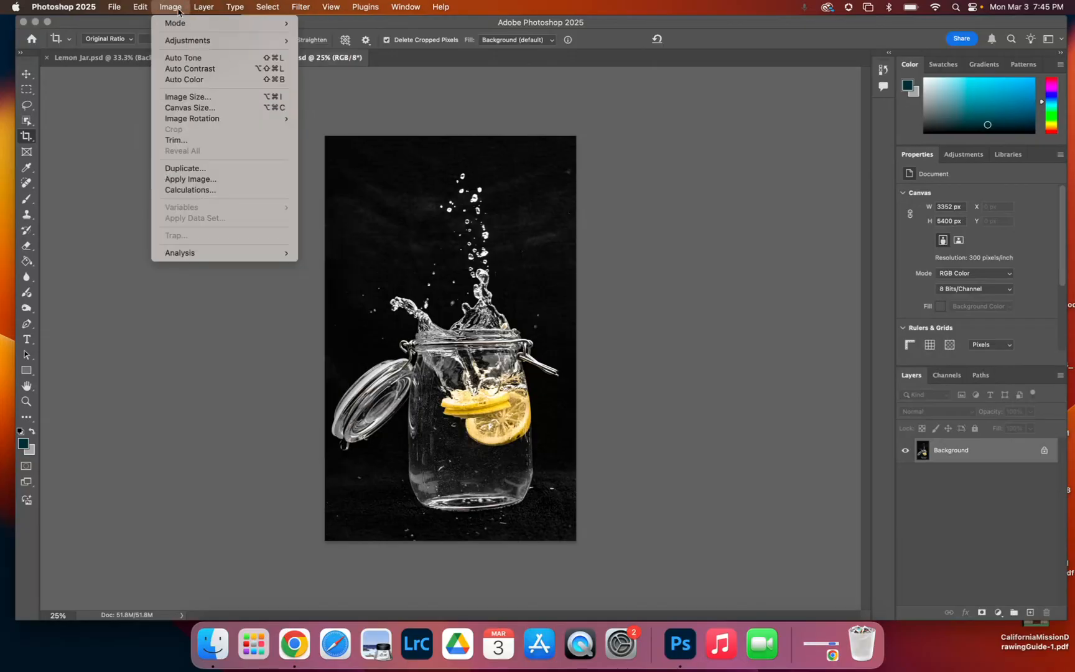
pyautogui.moveTo(142, 9)
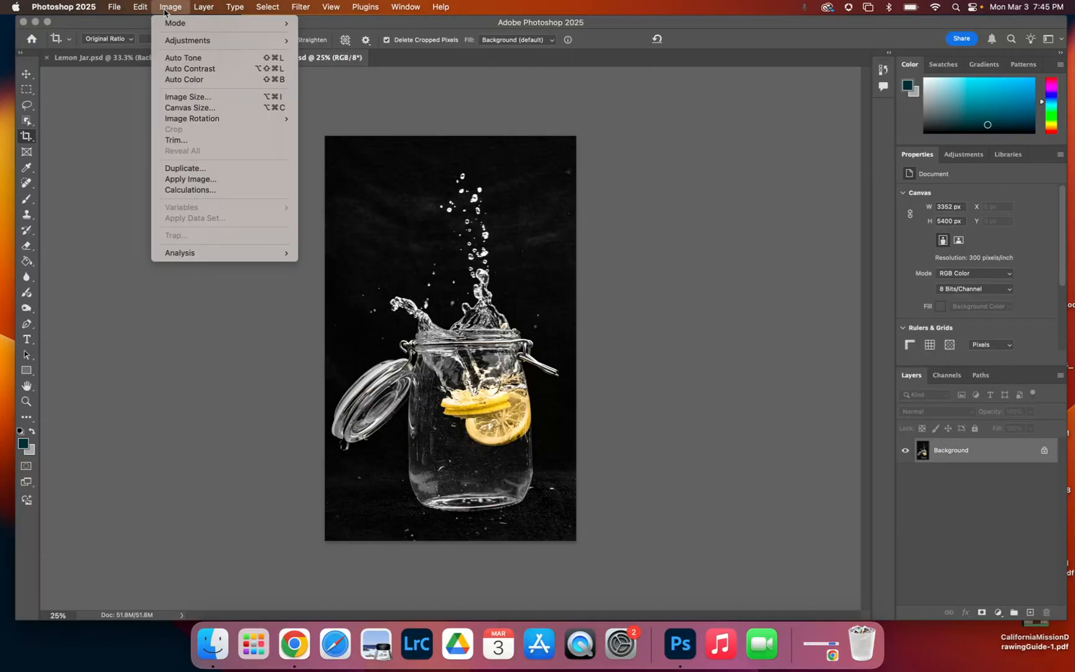
pyautogui.click(185, 109)
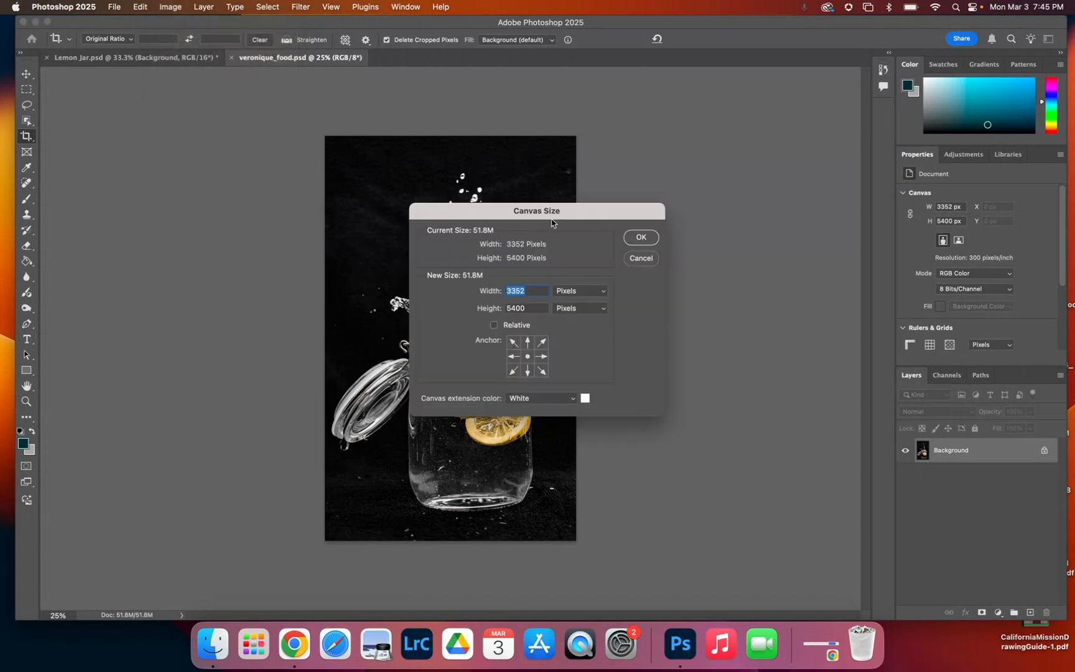
pyautogui.moveTo(561, 215); pyautogui.dragTo(747, 164)
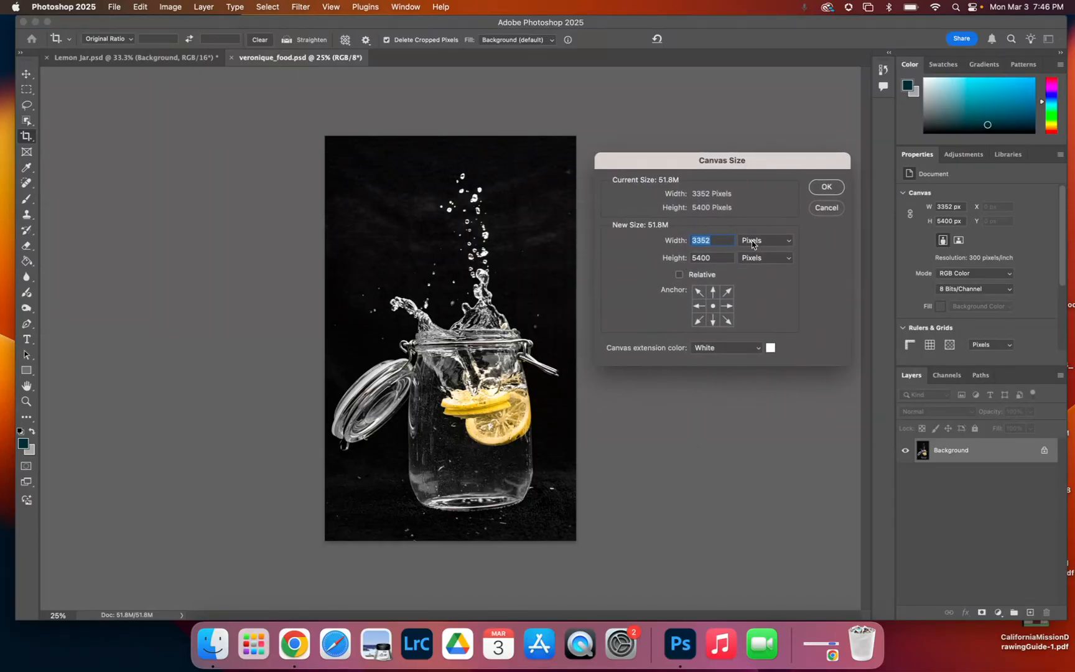
pyautogui.click(752, 243)
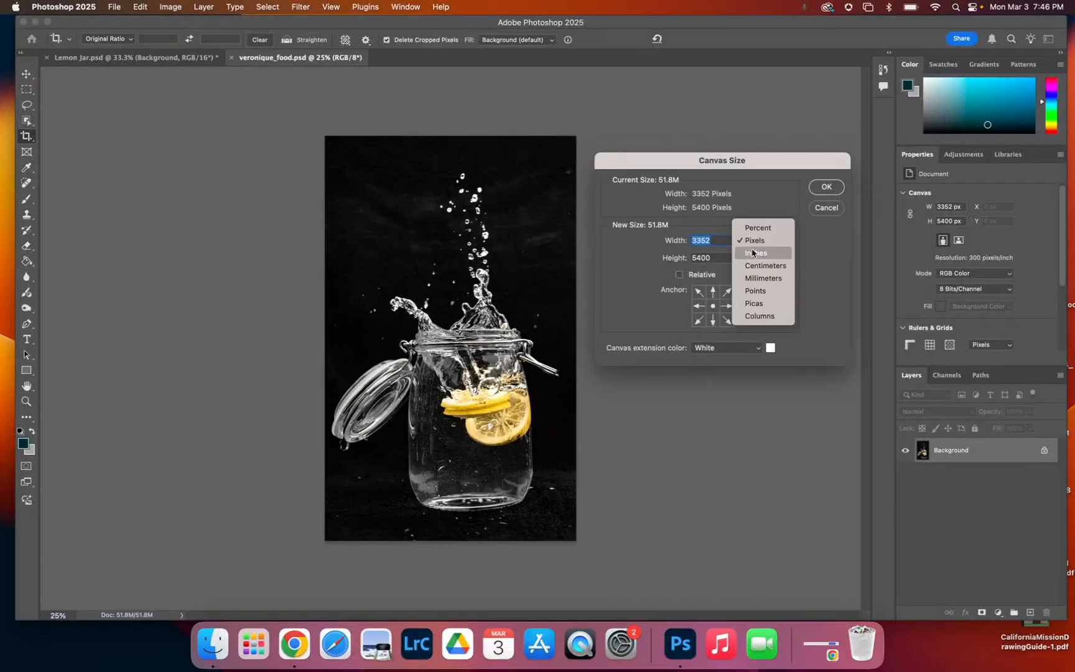
pyautogui.click(752, 253)
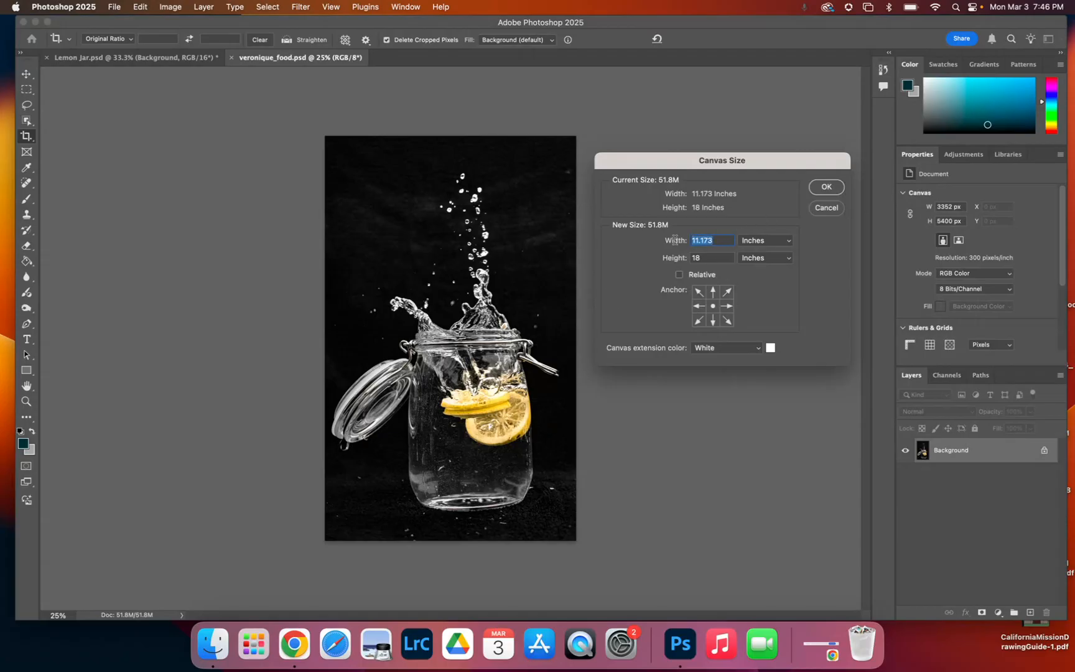
pyautogui.write('12')
pyautogui.click(727, 306)
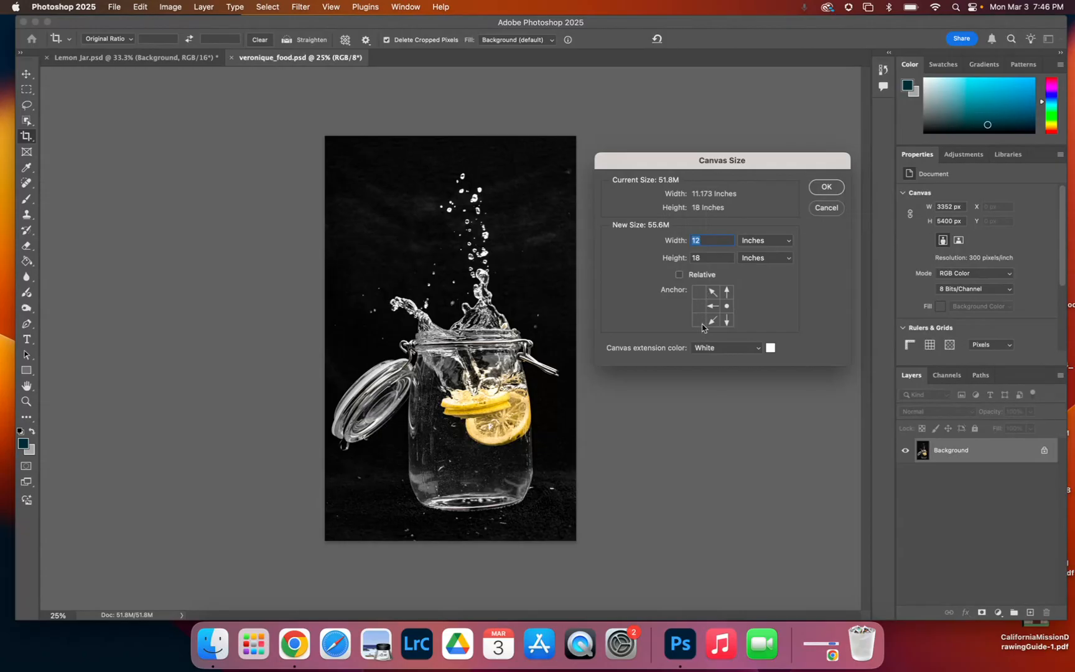
# - Set the canvas extension color to Black and apply the new canvas size
pyautogui.click(730, 349)
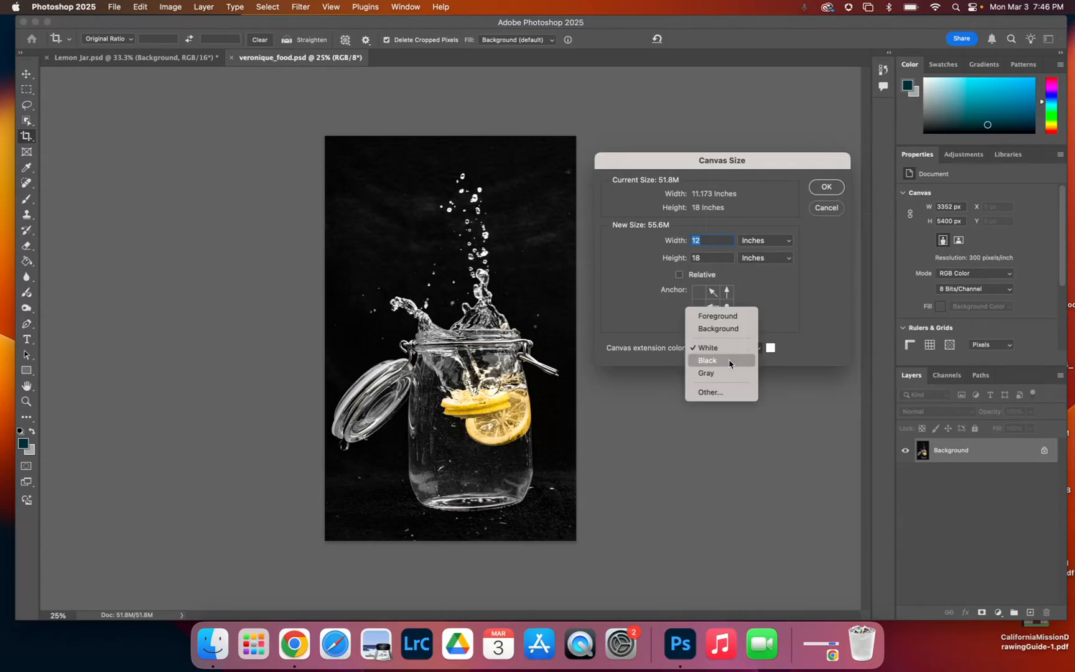
pyautogui.click(731, 361)
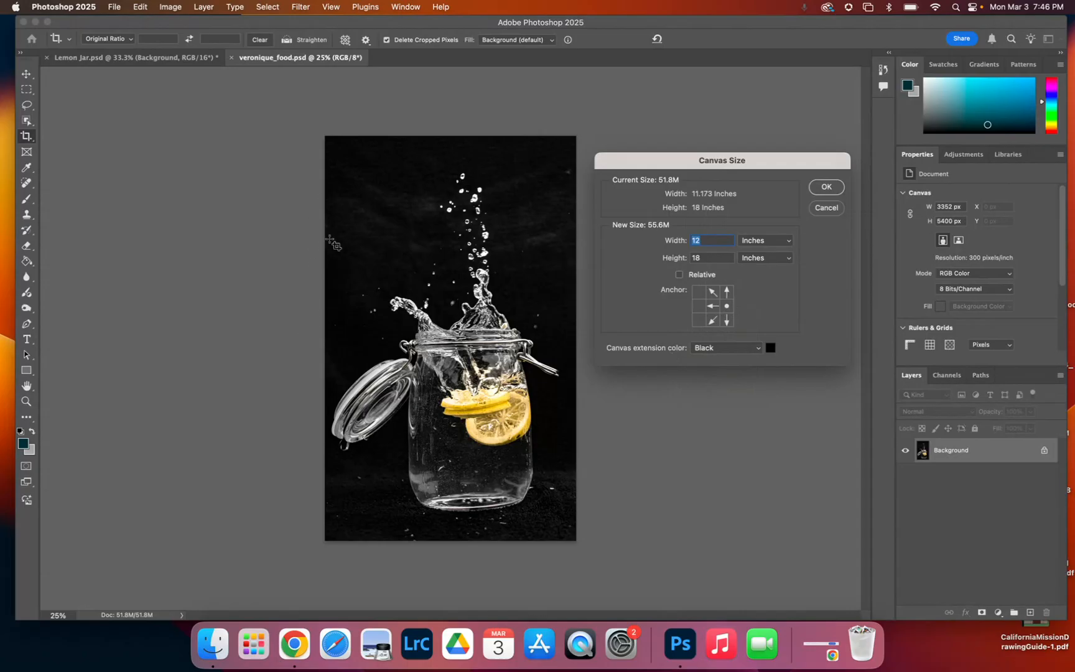
pyautogui.click(717, 349)
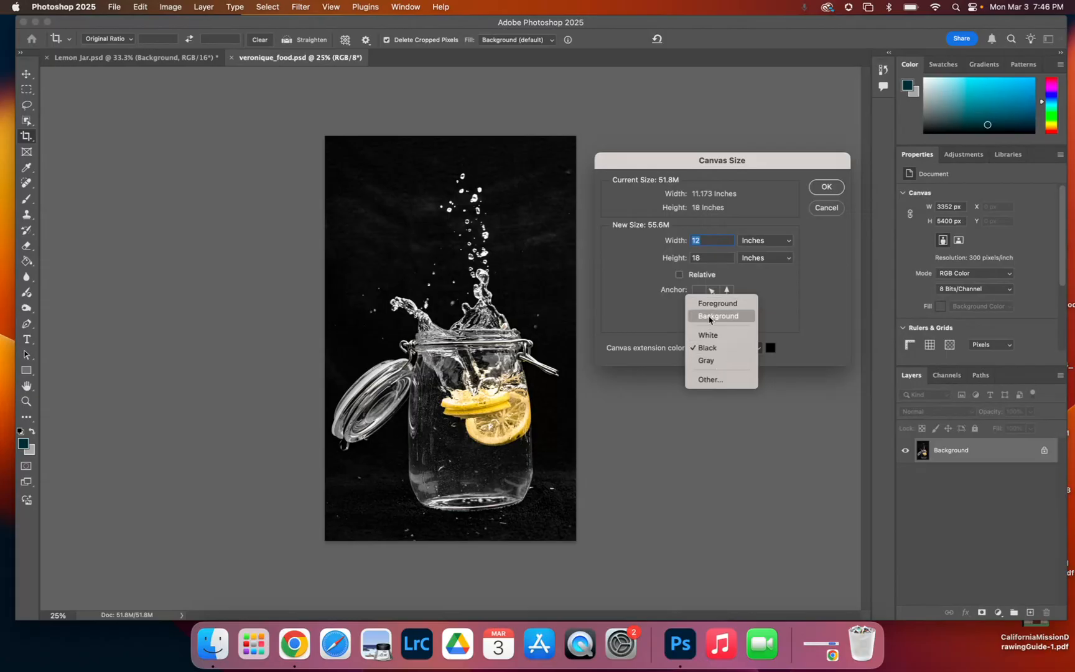
pyautogui.click(708, 349)
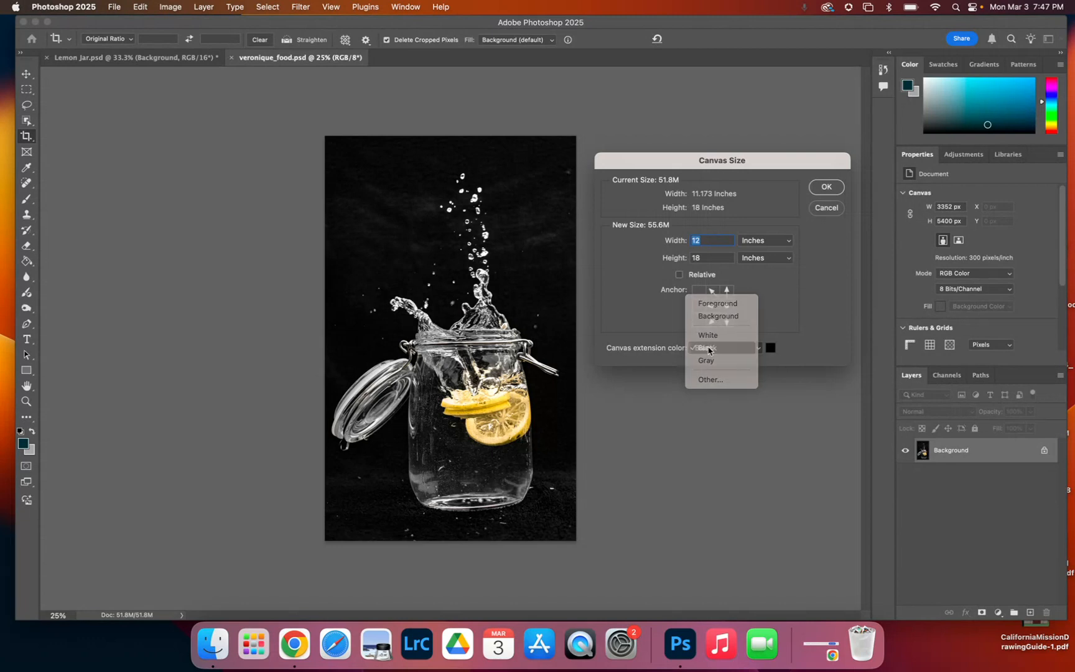
pyautogui.click(826, 187)
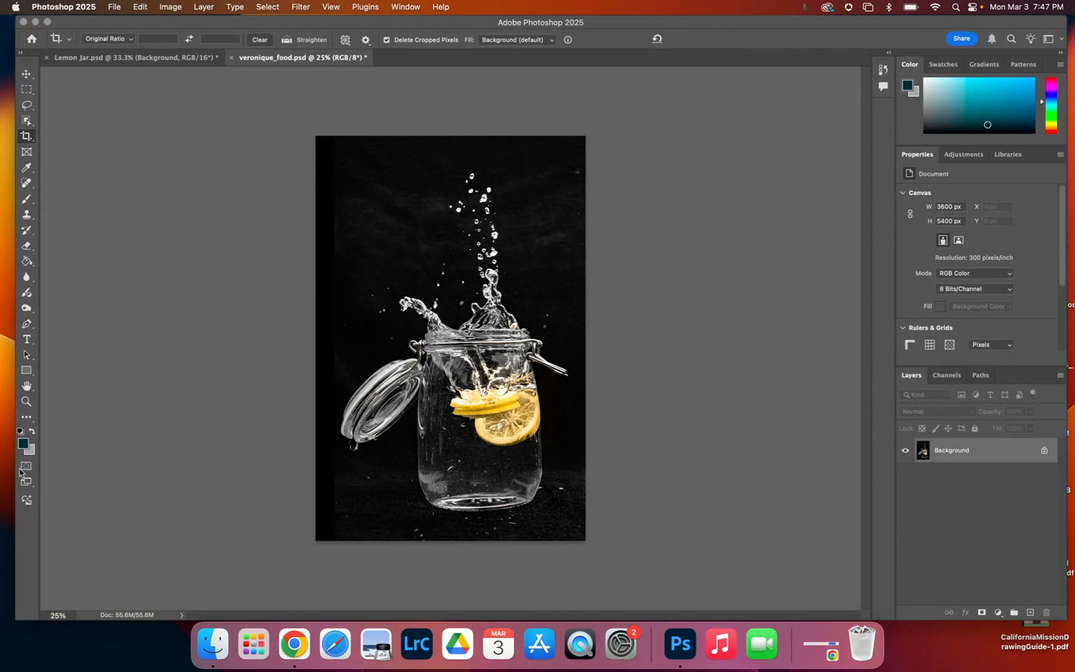
# - Examine the seam between the added black strip and the photo's background along the left edge up close
pyautogui.click(27, 402)
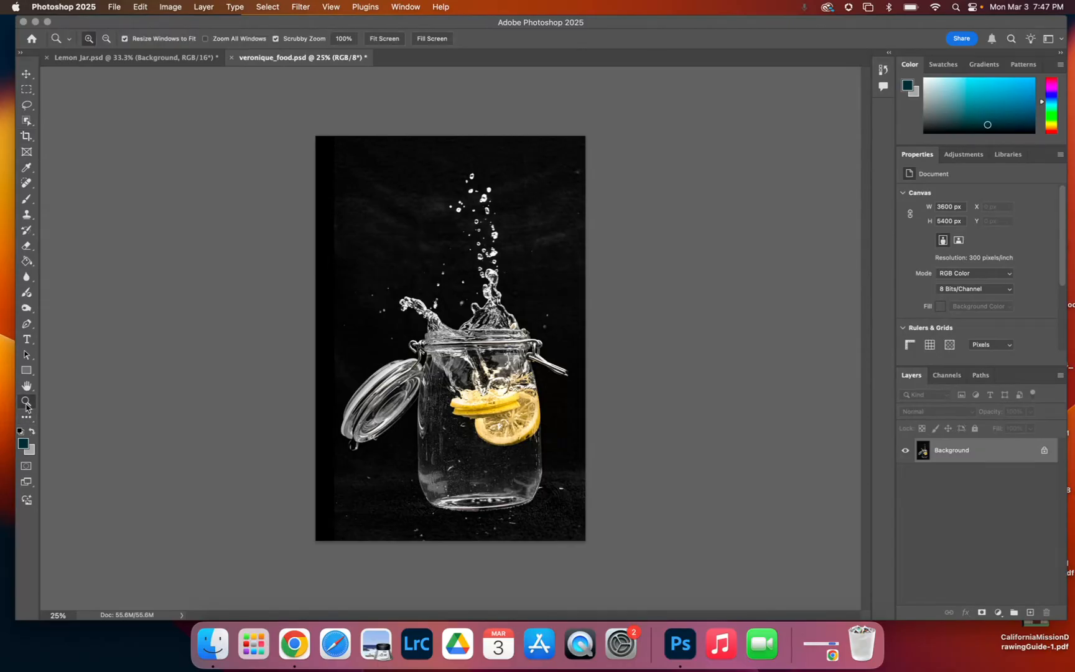
pyautogui.click(333, 240)
pyautogui.click(296, 241)
pyautogui.click(258, 243)
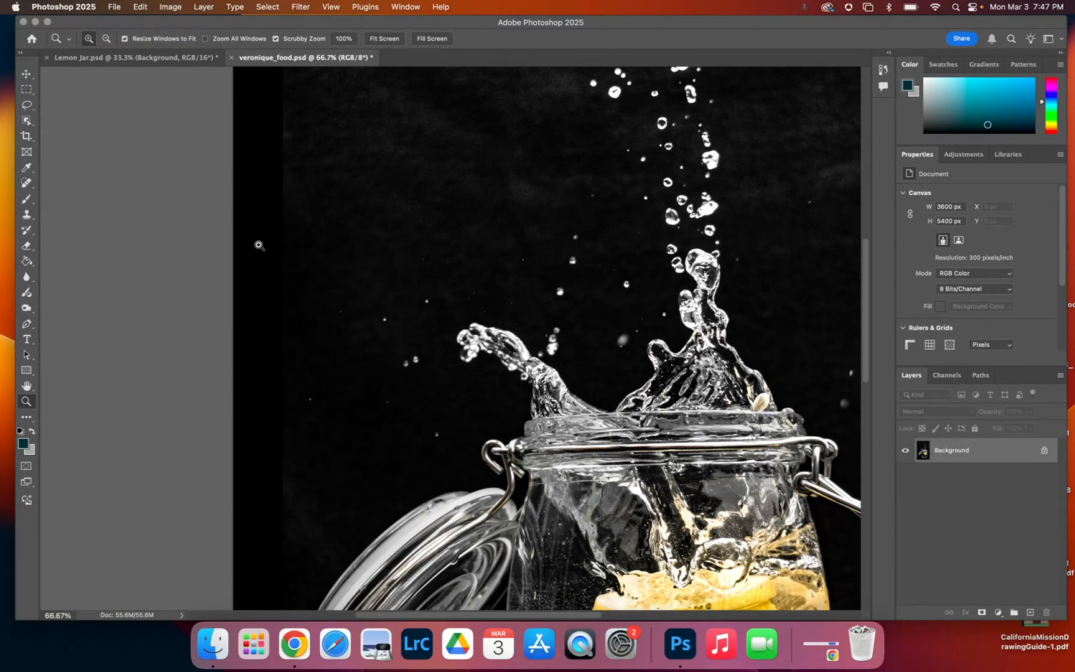
pyautogui.scroll(6, 259, 245)
pyautogui.hscroll(-2, 259, 245)
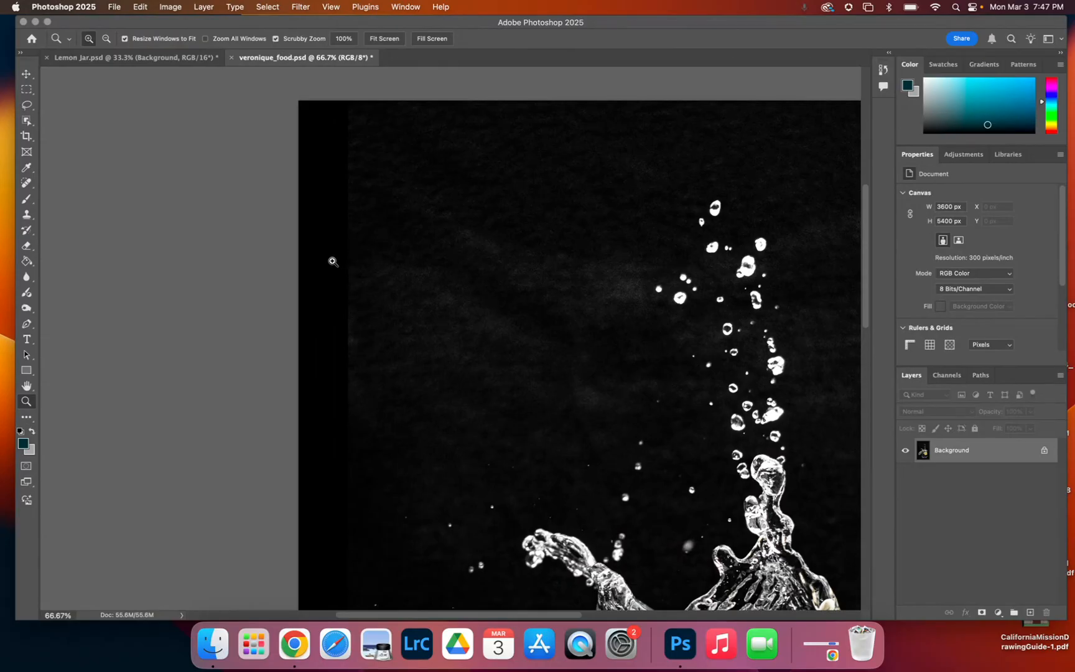
pyautogui.click(333, 261)
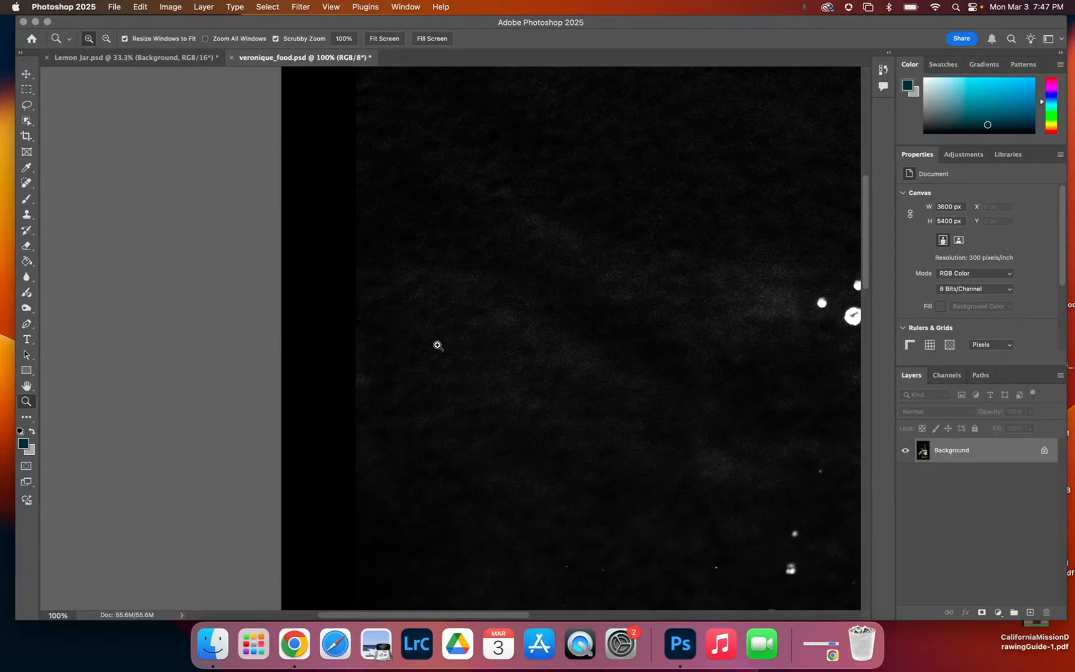
pyautogui.scroll(-5, 437, 345)
pyautogui.scroll(-2, 437, 345)
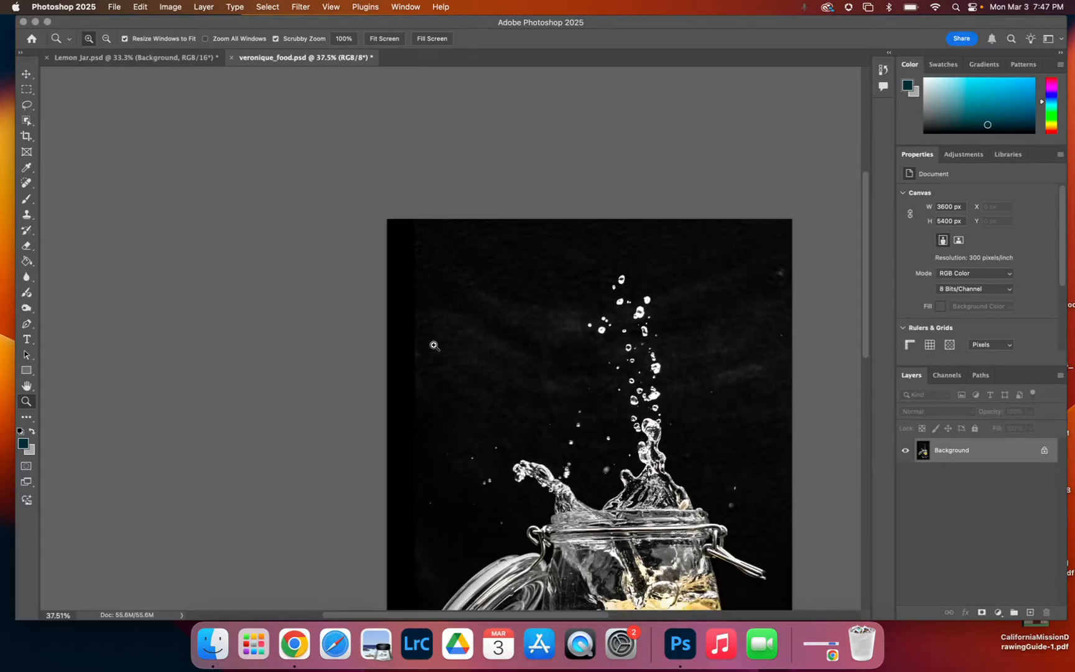
pyautogui.scroll(-3, 490, 416)
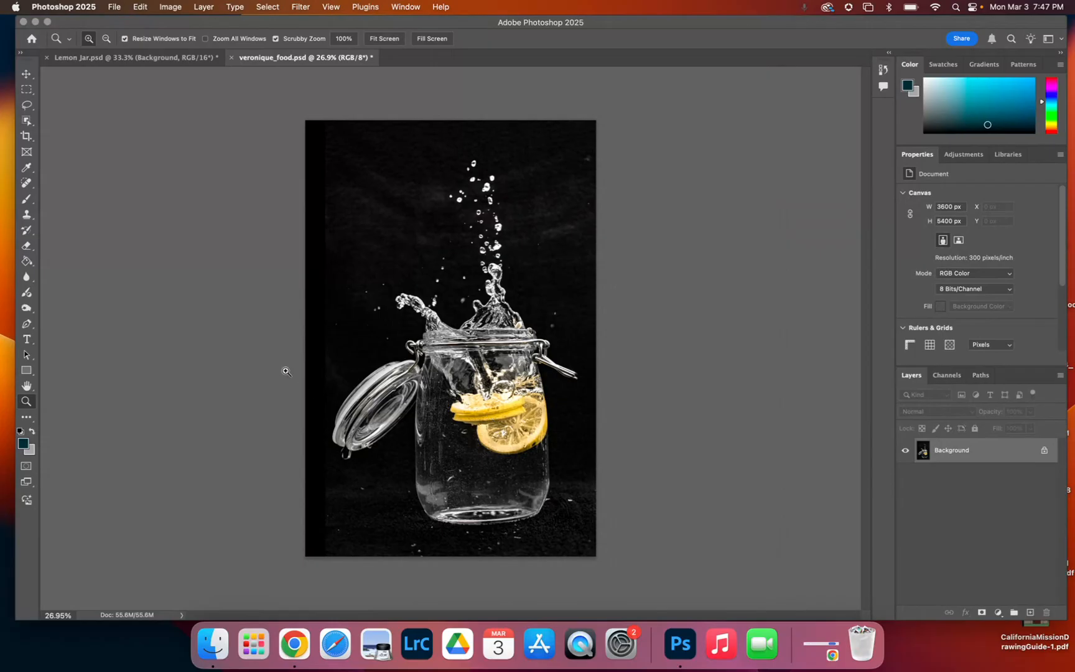
# - Crop the photo at its original ratio with a slight clockwise rotation, to about 3493 x 5239 px
pyautogui.click(33, 140)
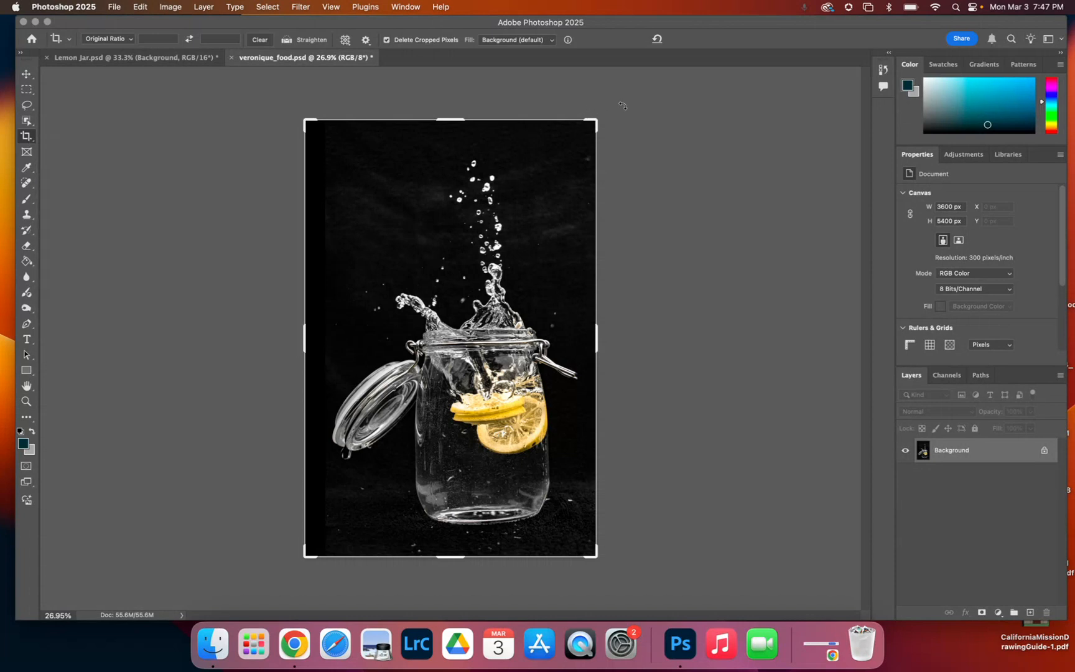
pyautogui.moveTo(624, 108); pyautogui.dragTo(631, 110)
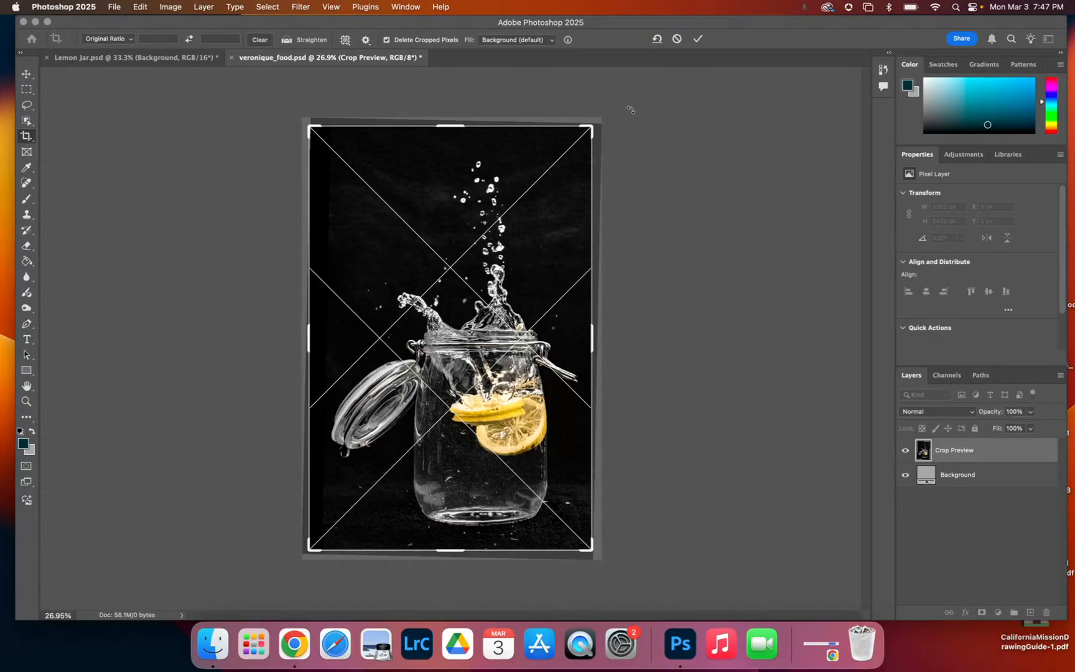
pyautogui.press('Return')
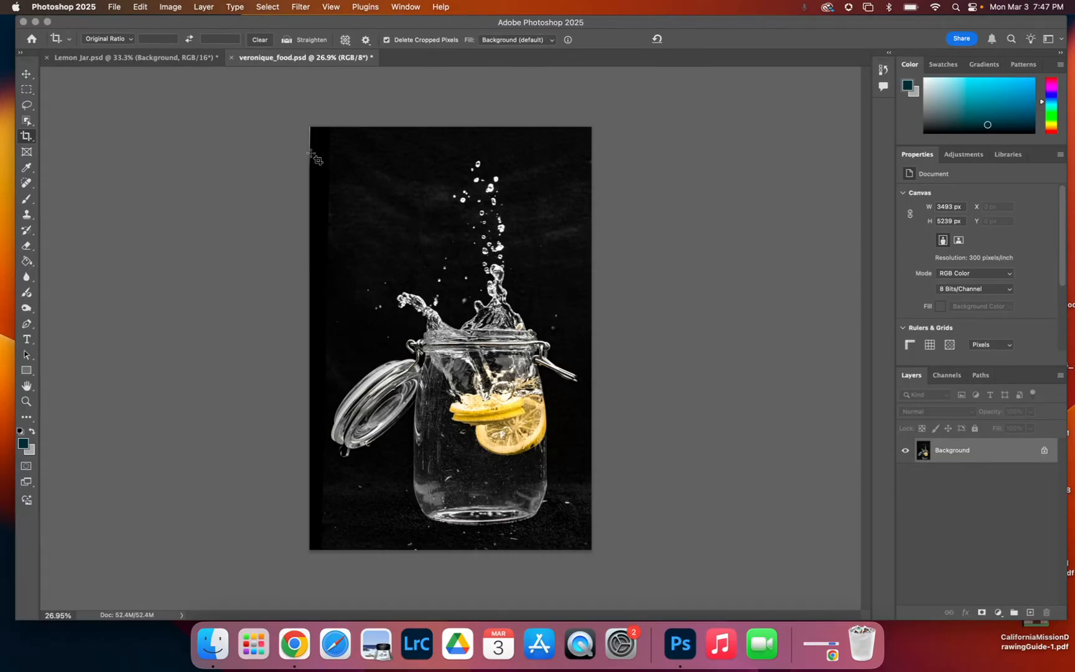
# - Heal the small gap at the photo's upper-left corner using a content-aware Spot Healing Brush about 170 px in size
pyautogui.click(26, 183)
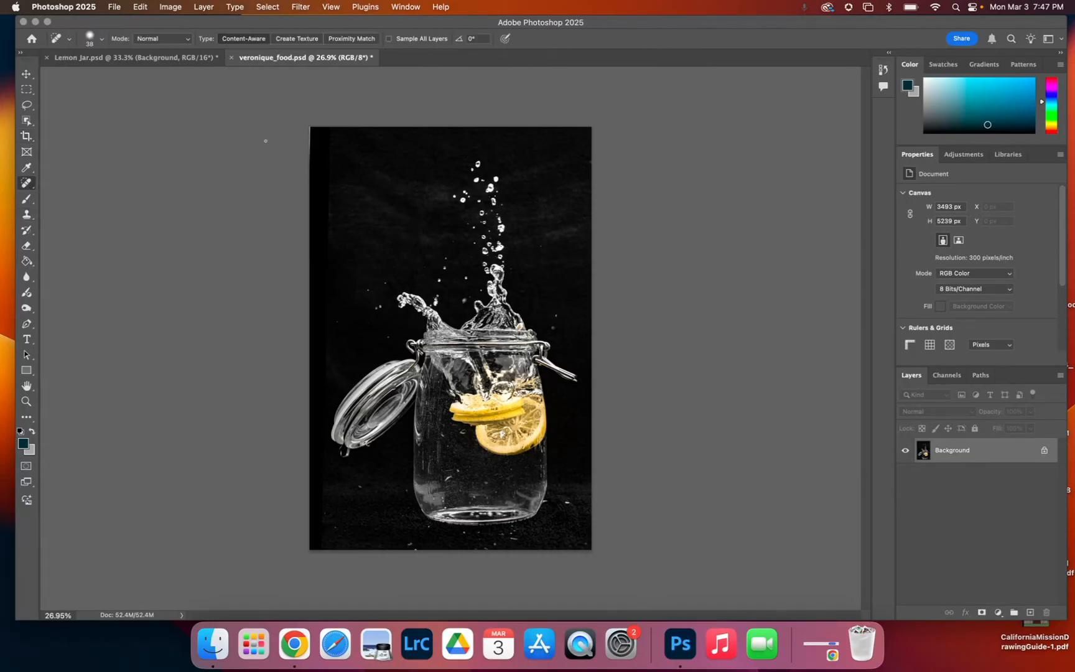
pyautogui.click(69, 39)
pyautogui.click(102, 40)
pyautogui.click(102, 39)
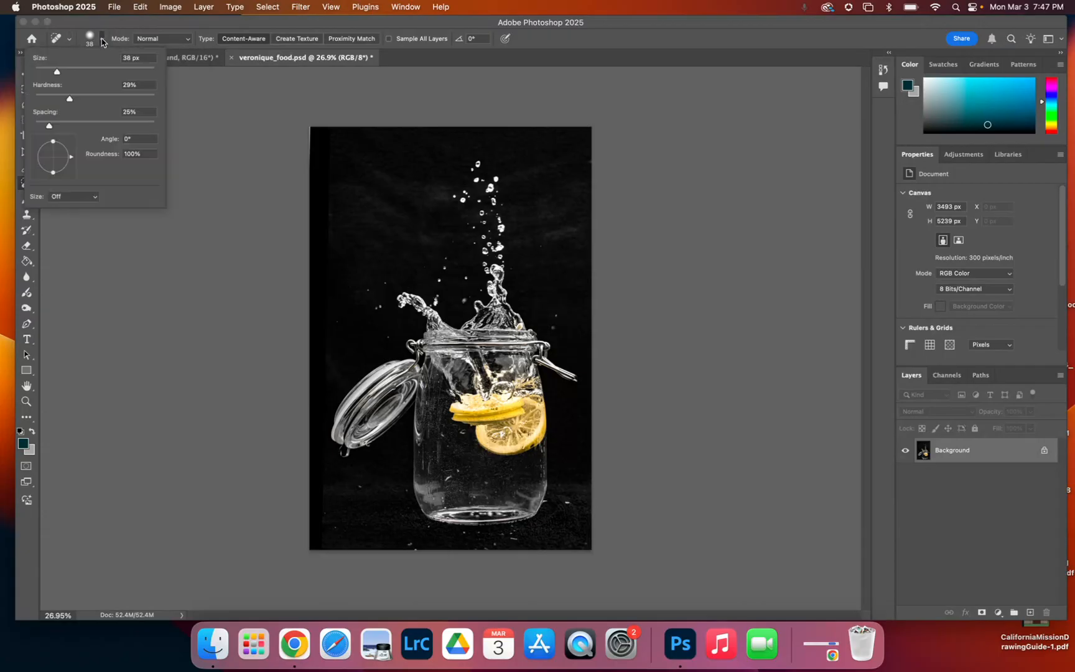
pyautogui.click(96, 72)
pyautogui.click(313, 130)
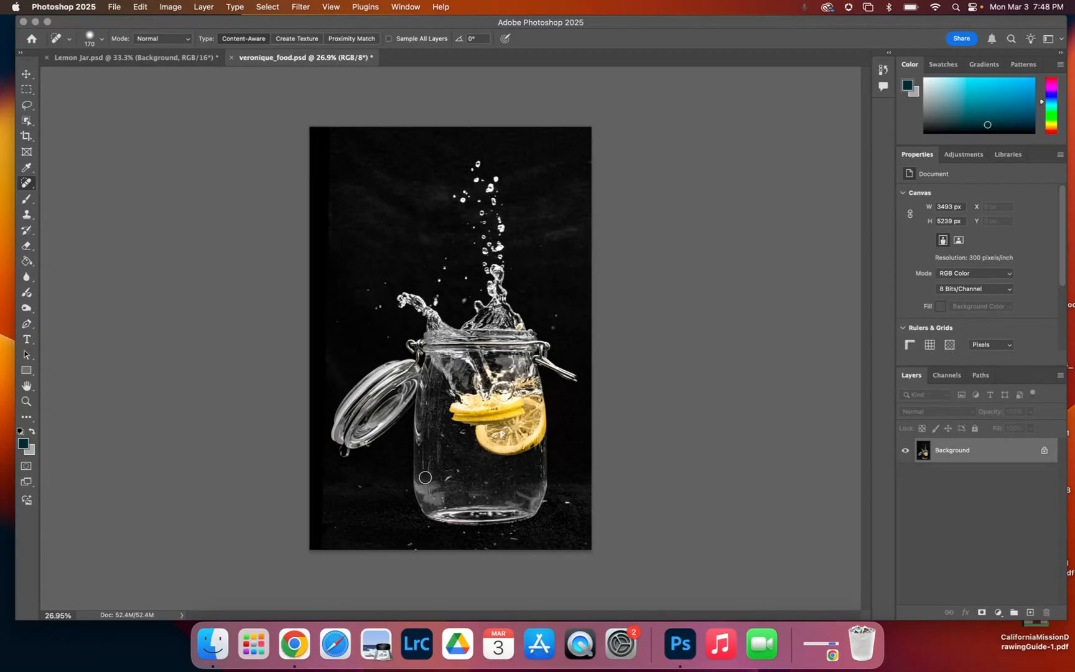
# - Start a crop with the W x H x Resolution preset and clear its fixed width value
pyautogui.click(27, 135)
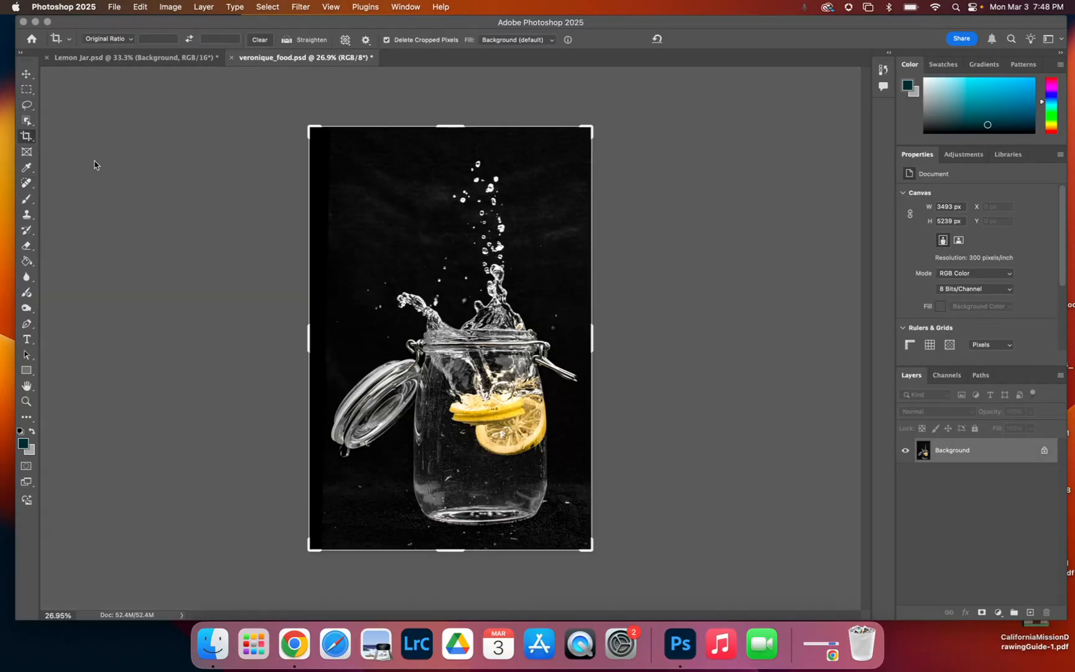
pyautogui.moveTo(308, 340); pyautogui.dragTo(309, 345)
pyautogui.click(308, 345)
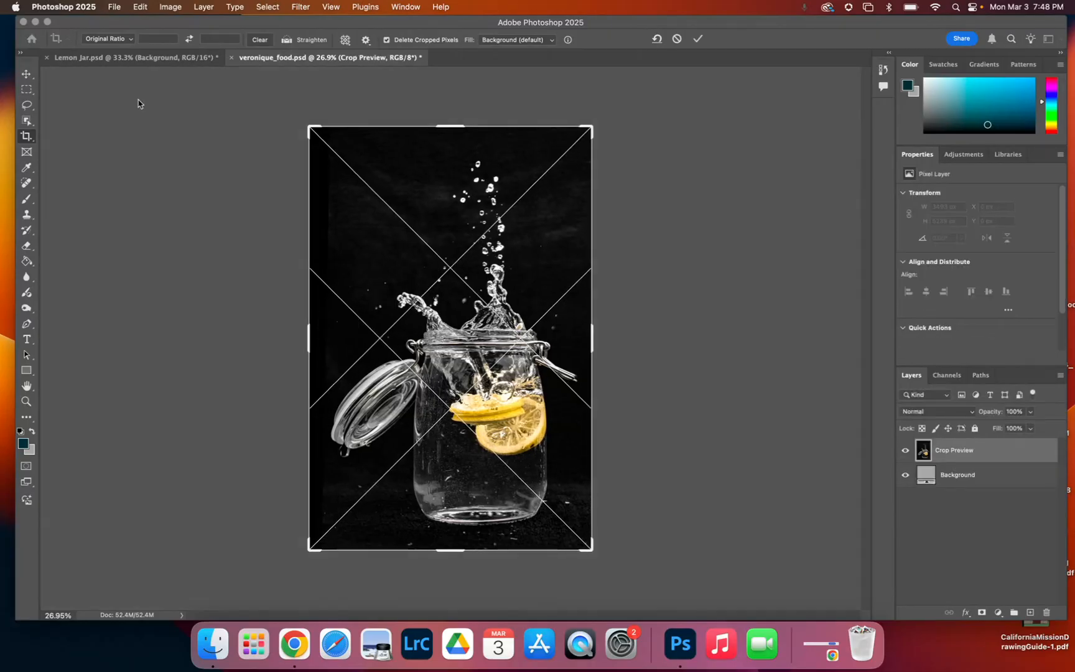
pyautogui.click(129, 39)
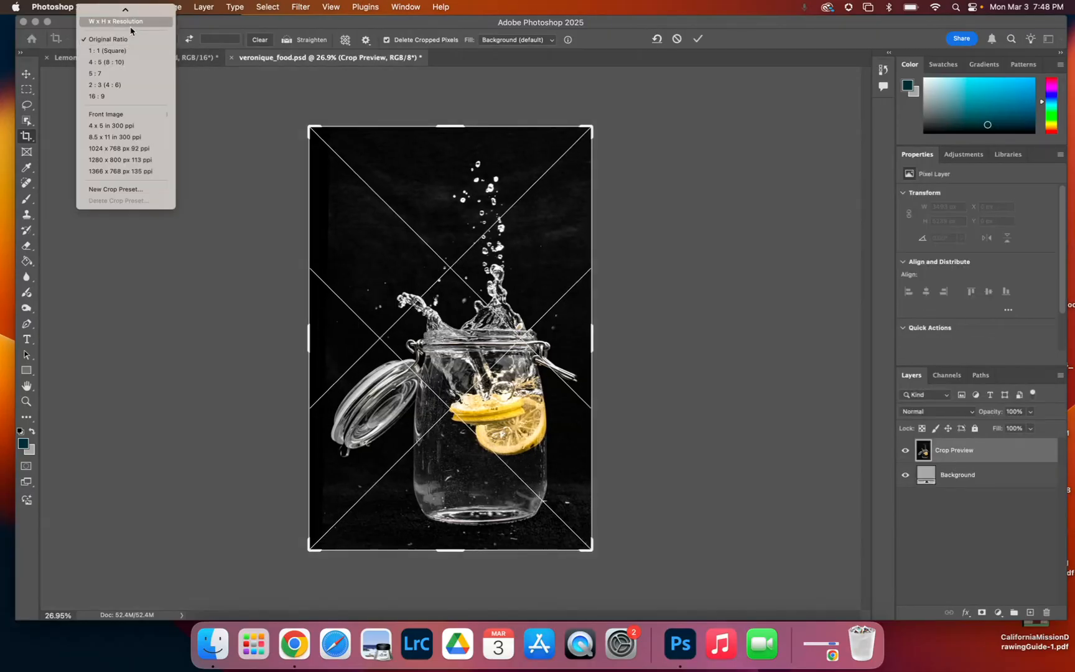
pyautogui.click(130, 27)
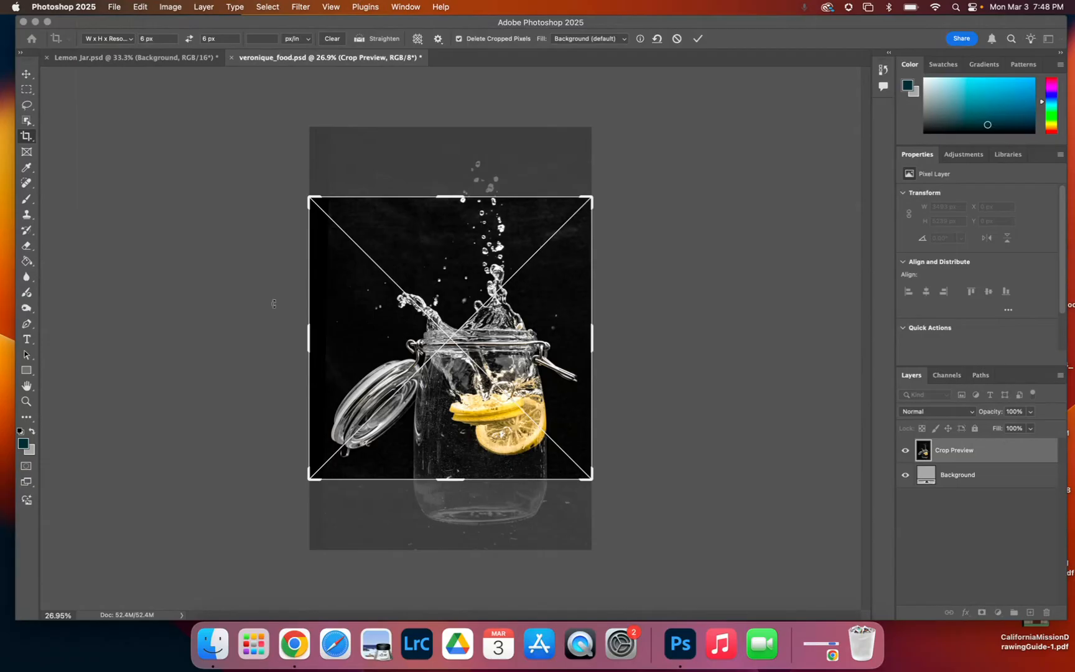
pyautogui.click(159, 38)
pyautogui.press('BackSpace')
pyautogui.press('Tab')
pyautogui.press('BackSpace')
# - Extend the crop frame to the photo's full height and crop a thin strip off the left edge, to about 3383 x 5239 px
pyautogui.moveTo(459, 195); pyautogui.dragTo(456, 161)
pyautogui.moveTo(459, 516); pyautogui.dragTo(454, 550)
pyautogui.moveTo(310, 342); pyautogui.dragTo(313, 344)
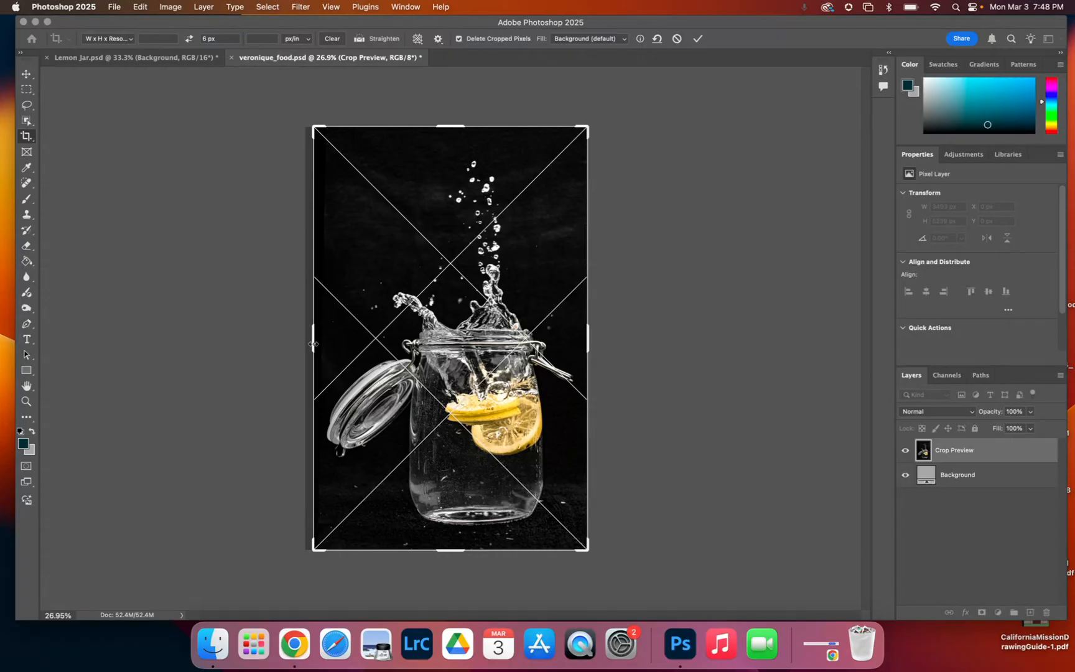
pyautogui.press('Return')
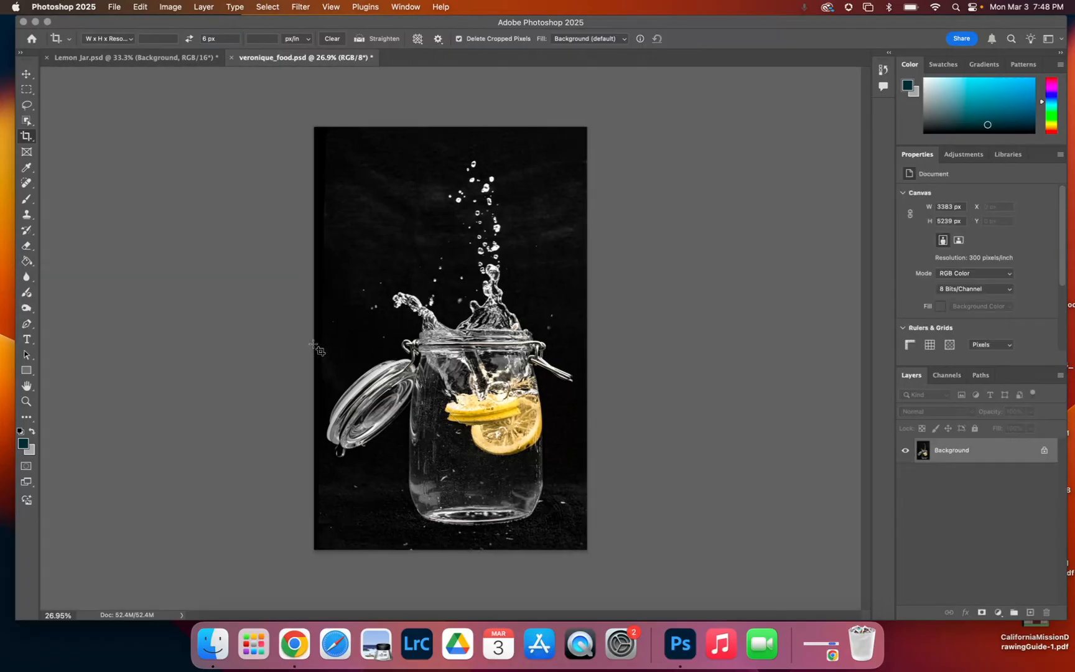